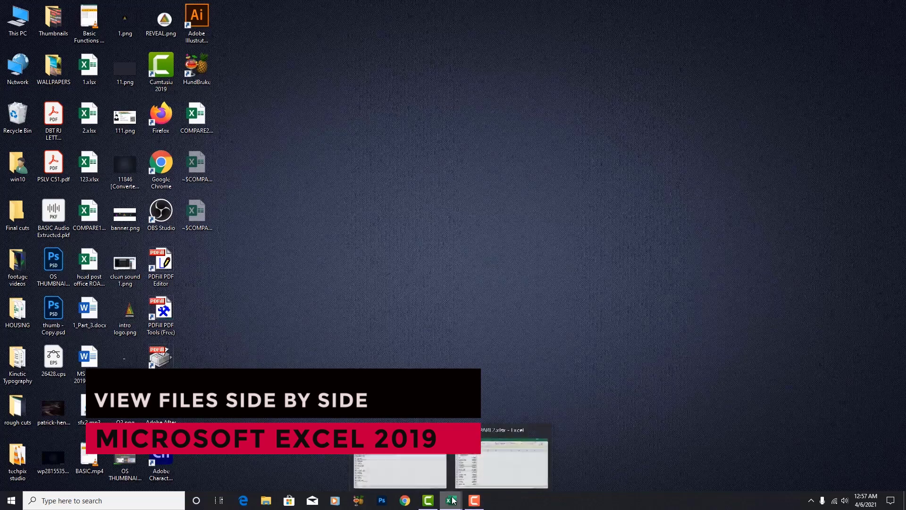
Switch between COMPARE1 and COMPARE2, then scroll through COMPARE1's brand list
click(416, 468)
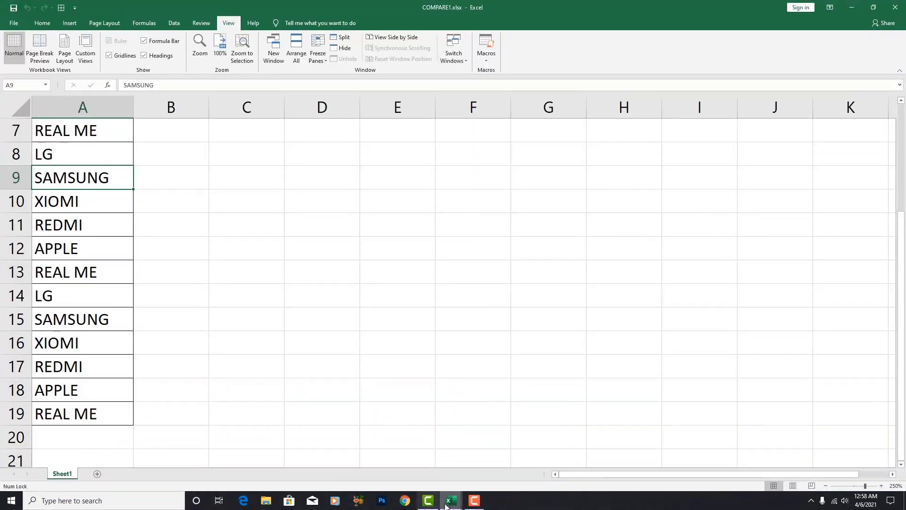
mouse_move(450, 500)
click(459, 474)
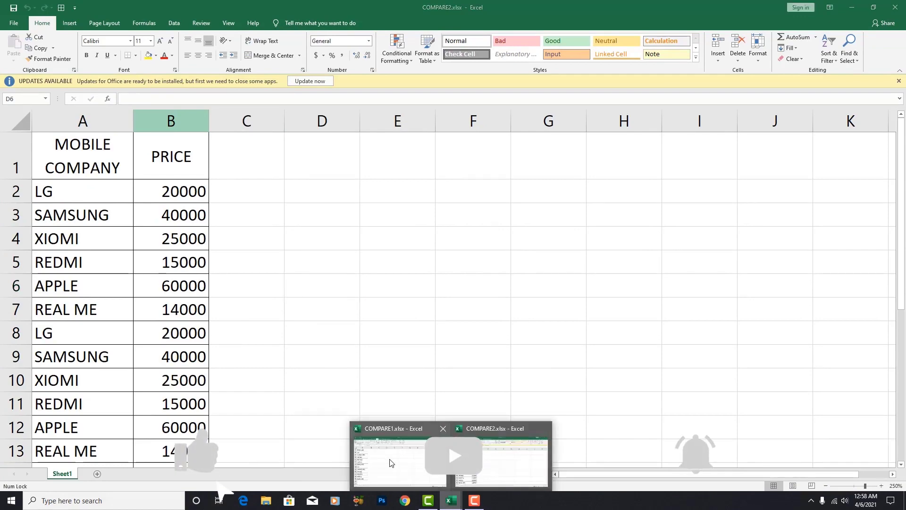
click(389, 461)
scroll(425, 129, up, 2)
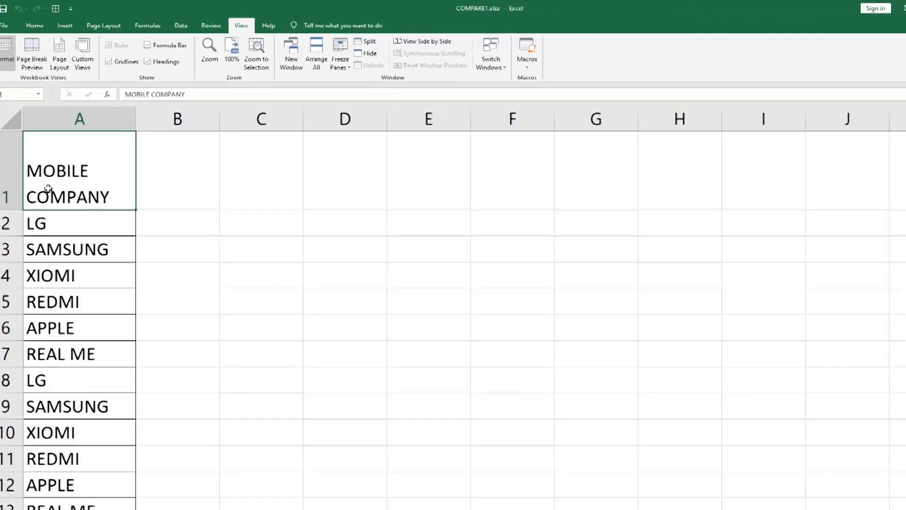
scroll(128, 281, down, 1)
scroll(74, 284, down, 2)
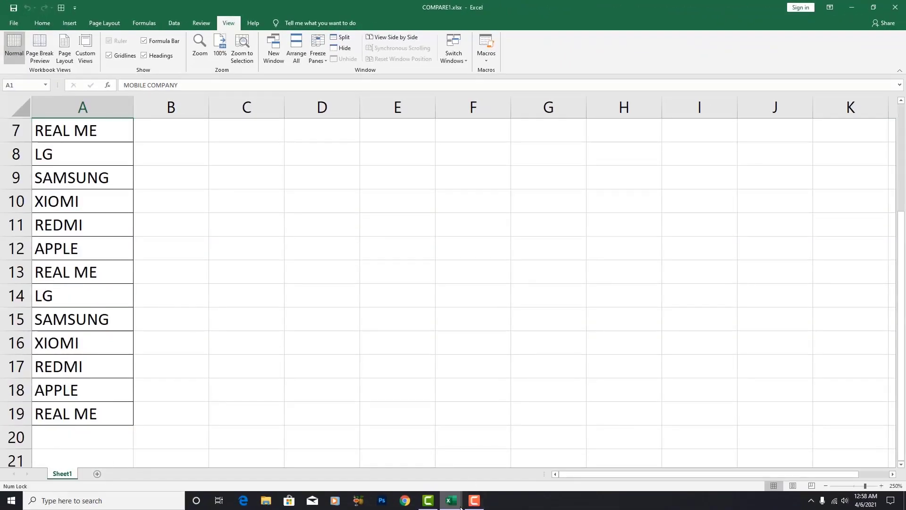
Check COMPARE2 prices (60000 in B12, 14000 in B7) against COMPARE1 brands like LG, ending on COMPARE1
mouse_move(449, 501)
click(496, 453)
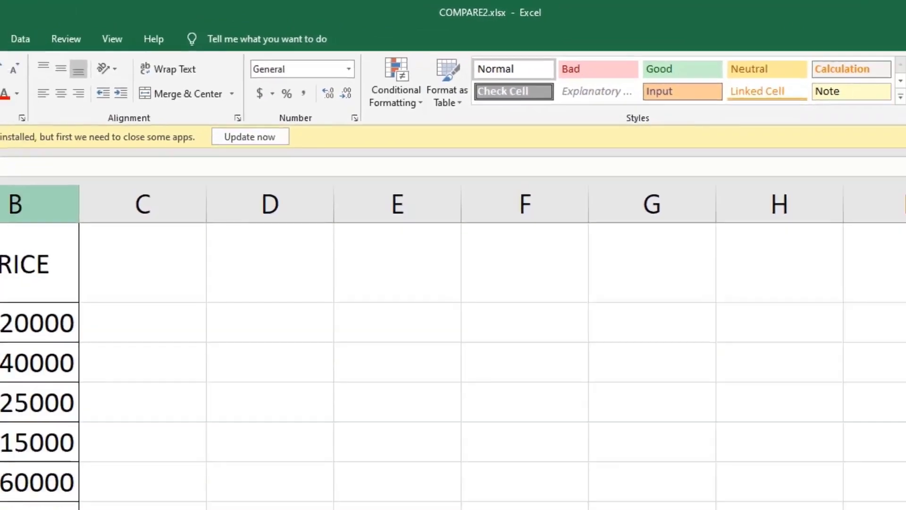
mouse_move(71, 191)
mouse_down()
mouse_move(173, 279)
mouse_move(172, 422)
mouse_up()
click(173, 425)
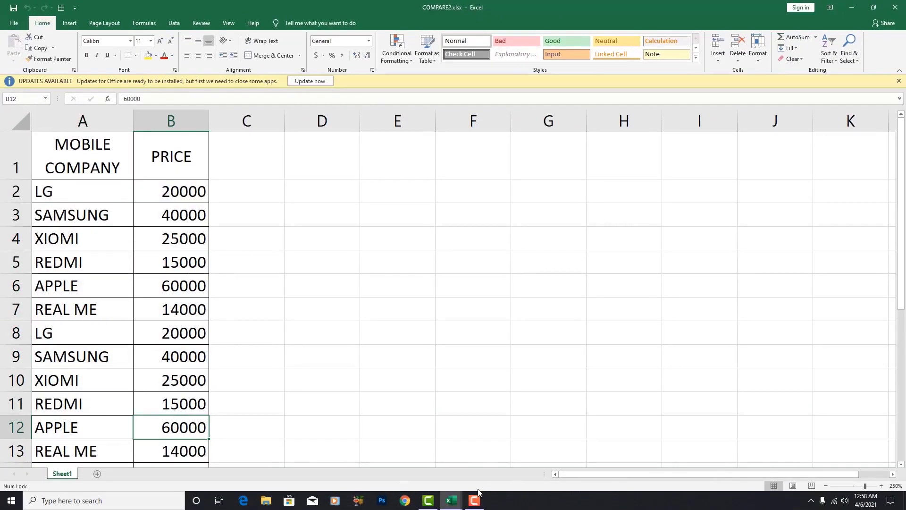
mouse_move(449, 500)
click(411, 461)
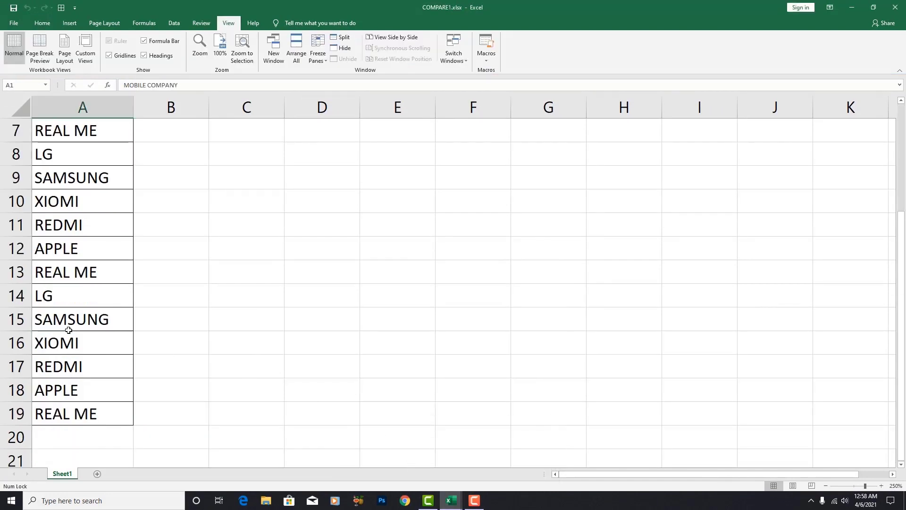
click(54, 301)
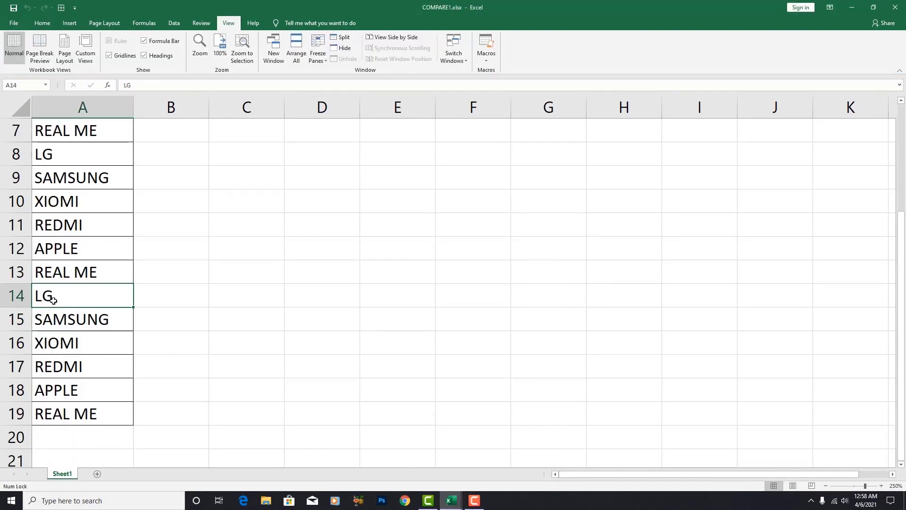
click(451, 501)
click(501, 451)
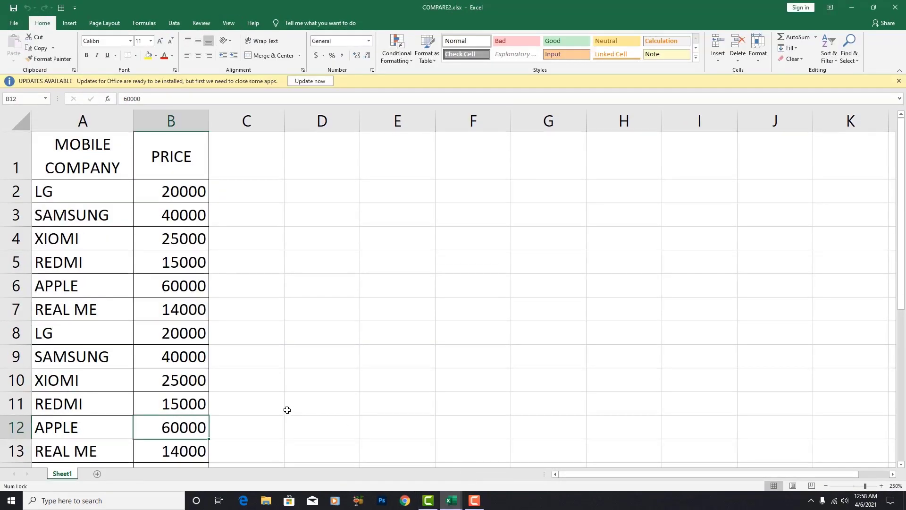
click(172, 315)
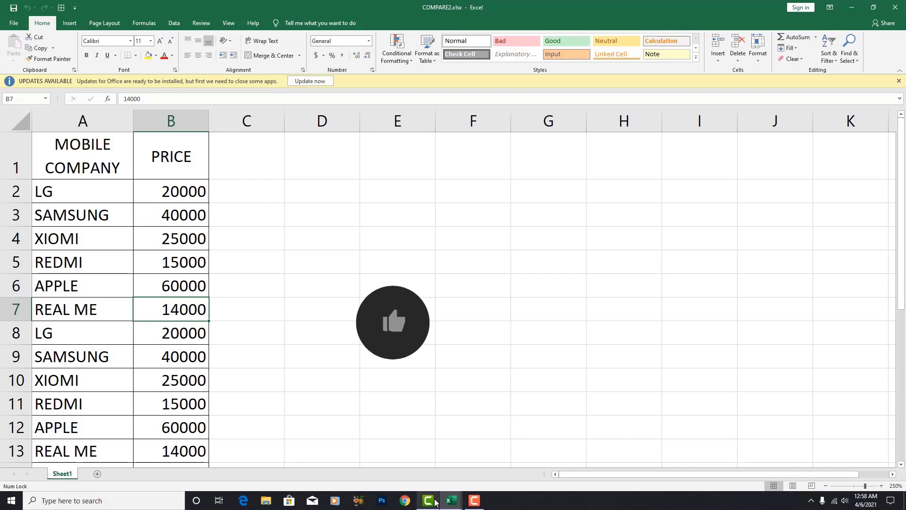
mouse_move(449, 500)
click(411, 458)
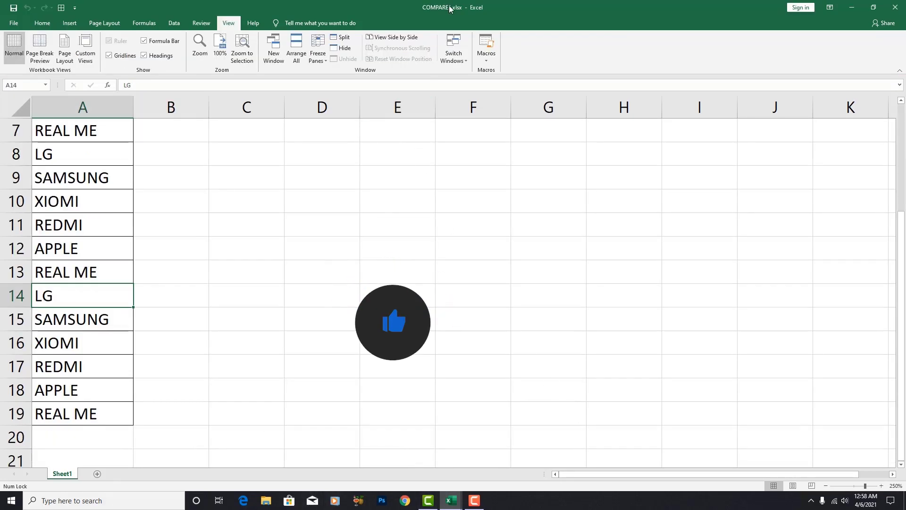
Show COMPARE1 and COMPARE2 with View Side by Side
click(42, 23)
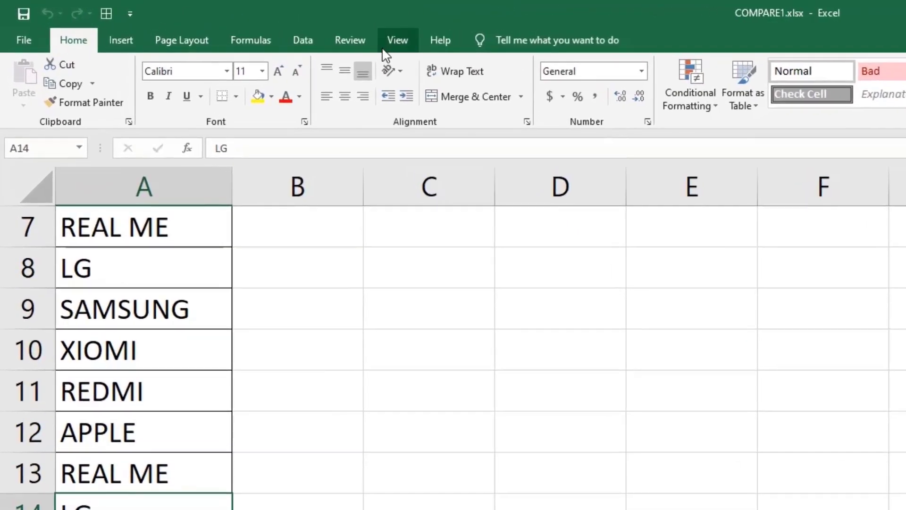
click(388, 47)
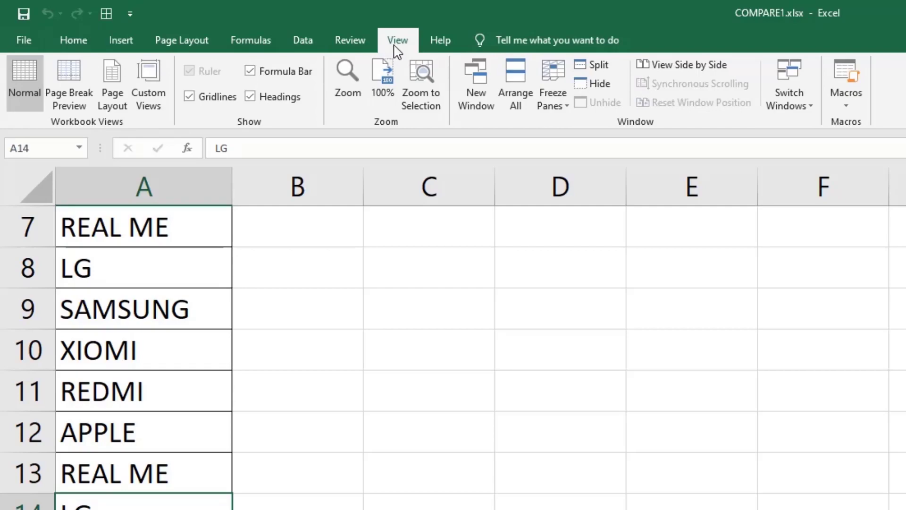
click(659, 66)
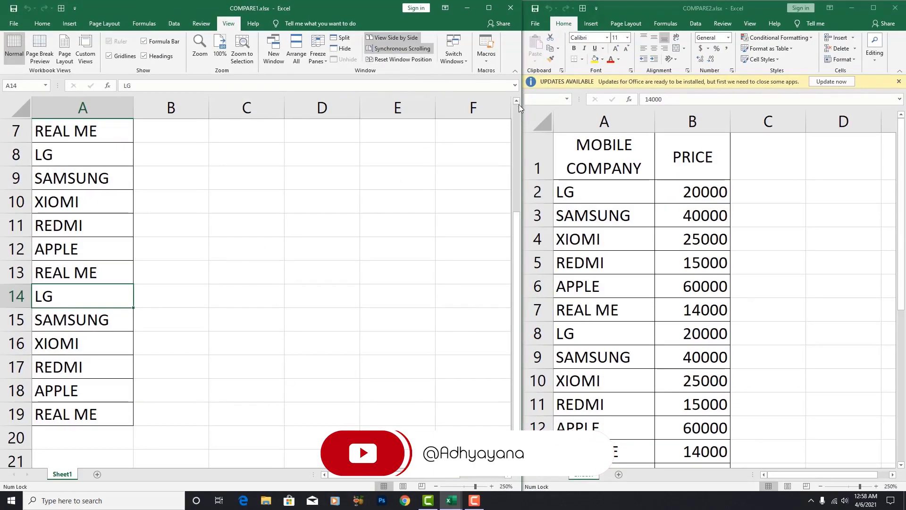
Turn off Synchronous Scrolling and scroll COMPARE1 and COMPARE2 independently
click(403, 49)
scroll(231, 279, up, 2)
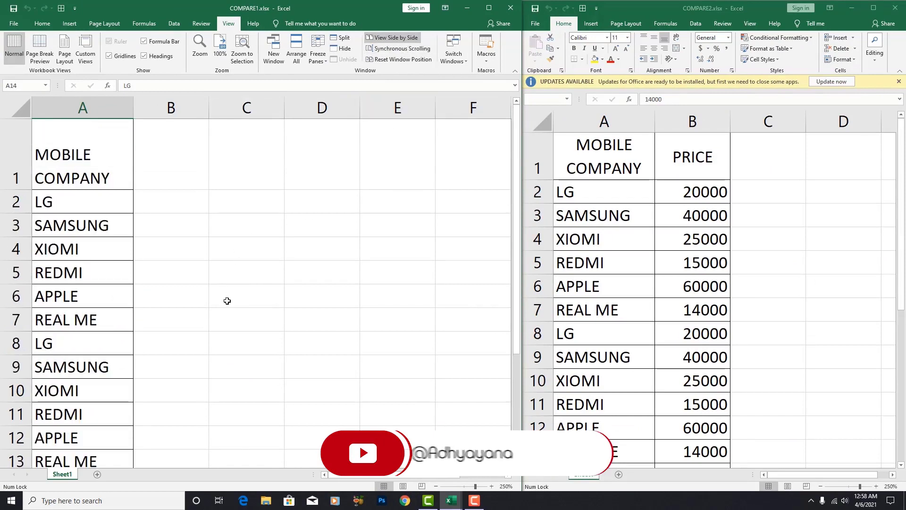
click(230, 156)
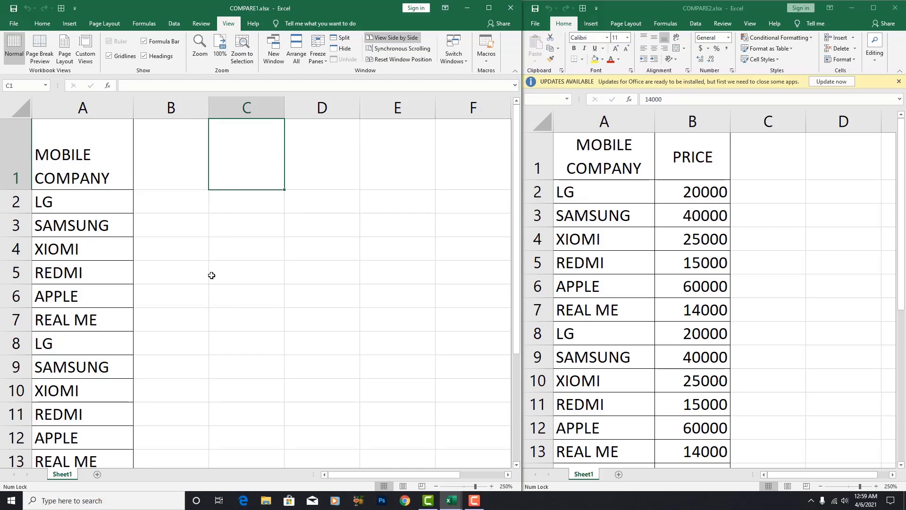
scroll(208, 266, down, 3)
scroll(215, 289, down, 3)
scroll(215, 289, down, 2)
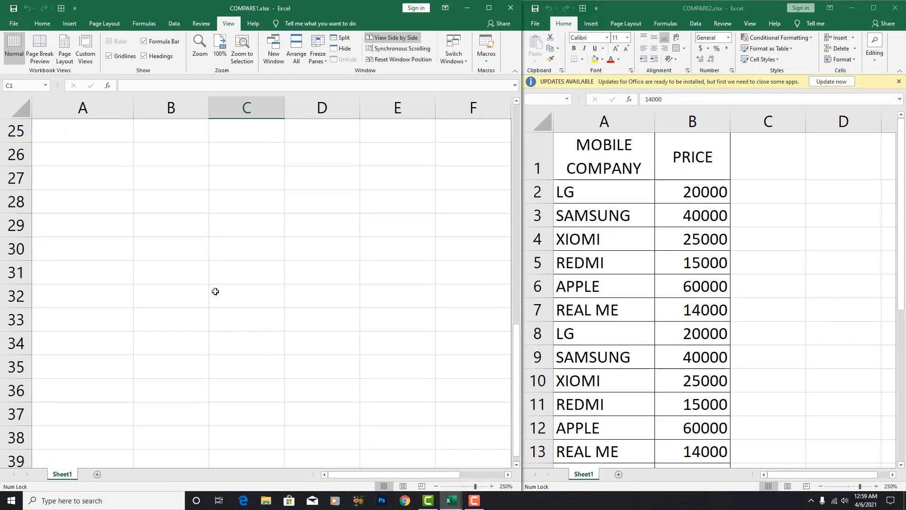
click(593, 276)
scroll(587, 274, down, 3)
scroll(587, 274, down, 3)
scroll(566, 285, up, 5)
scroll(565, 286, up, 1)
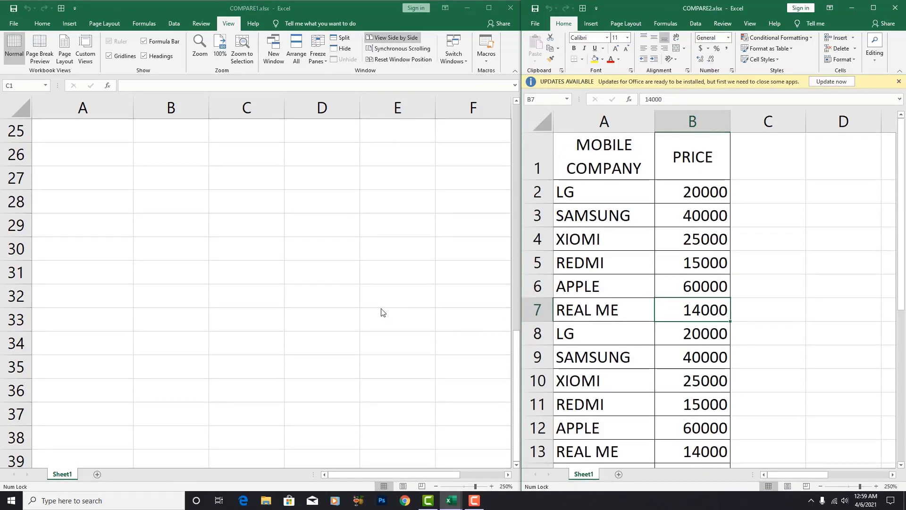
scroll(366, 290, up, 7)
scroll(361, 292, up, 1)
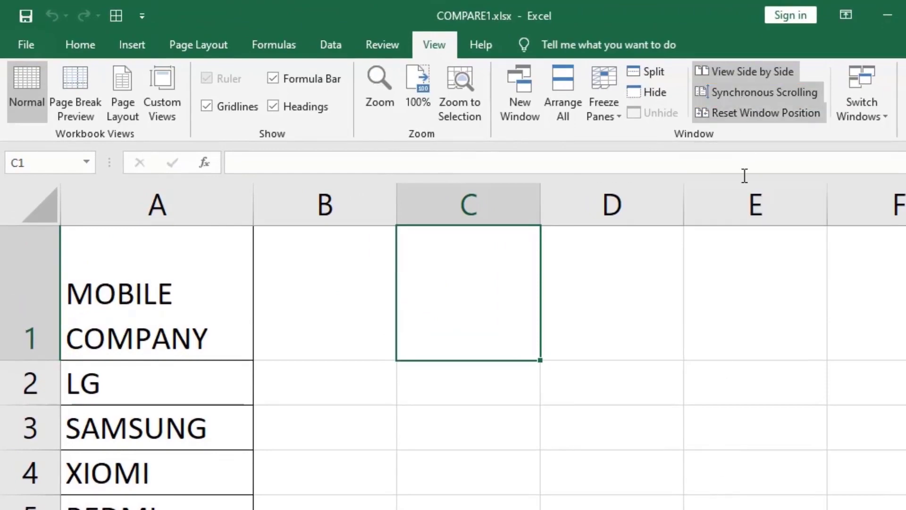
click(369, 271)
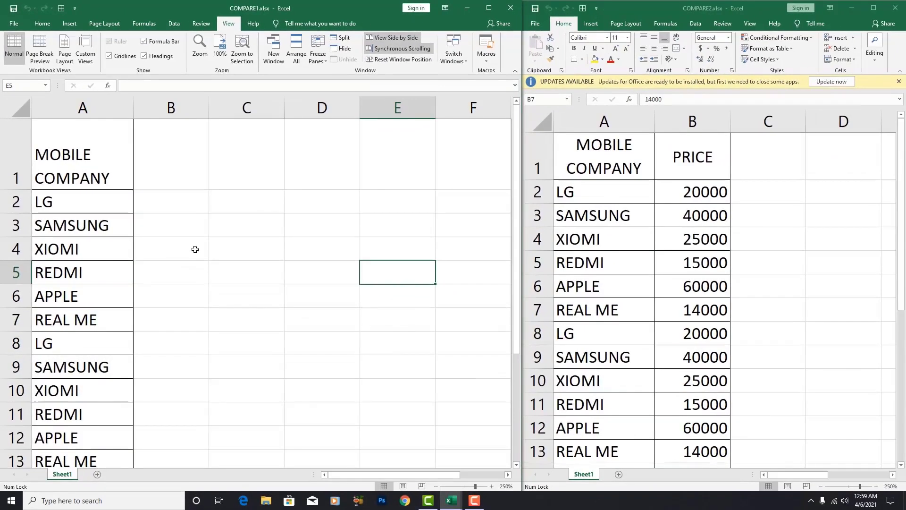
scroll(195, 249, down, 2)
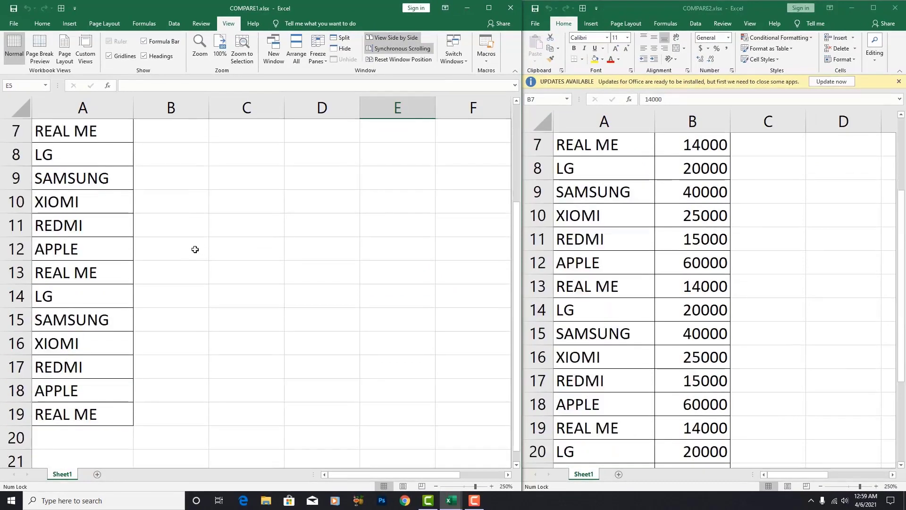
scroll(195, 249, down, 1)
scroll(195, 249, down, 4)
scroll(200, 270, up, 6)
scroll(200, 270, up, 1)
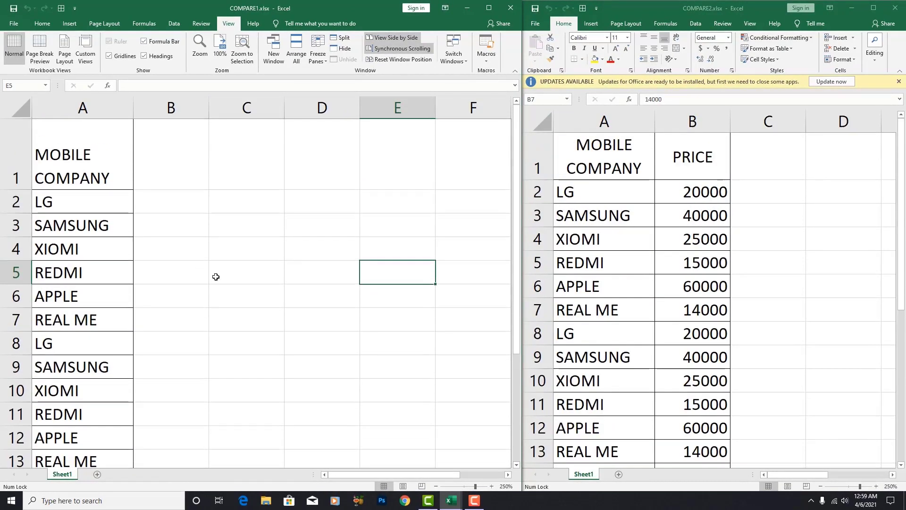
click(636, 277)
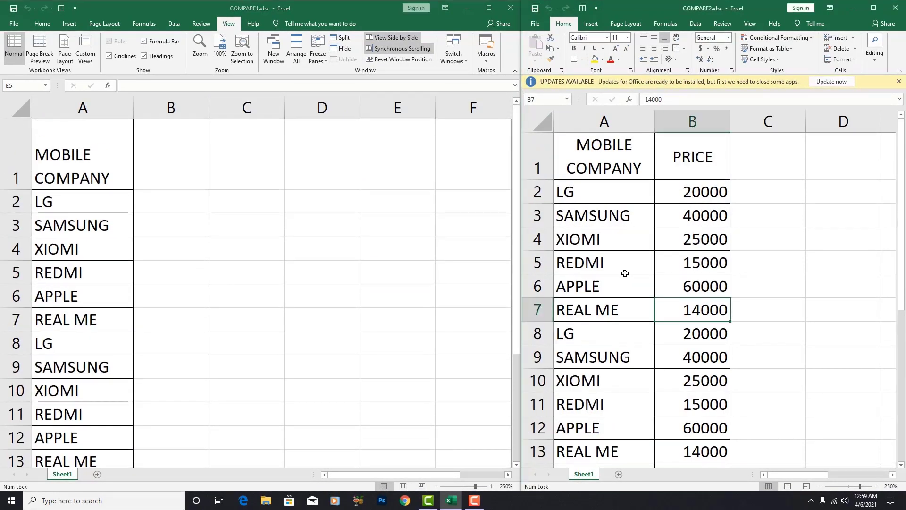
scroll(623, 288, down, 4)
scroll(356, 310, down, 1)
scroll(352, 316, up, 2)
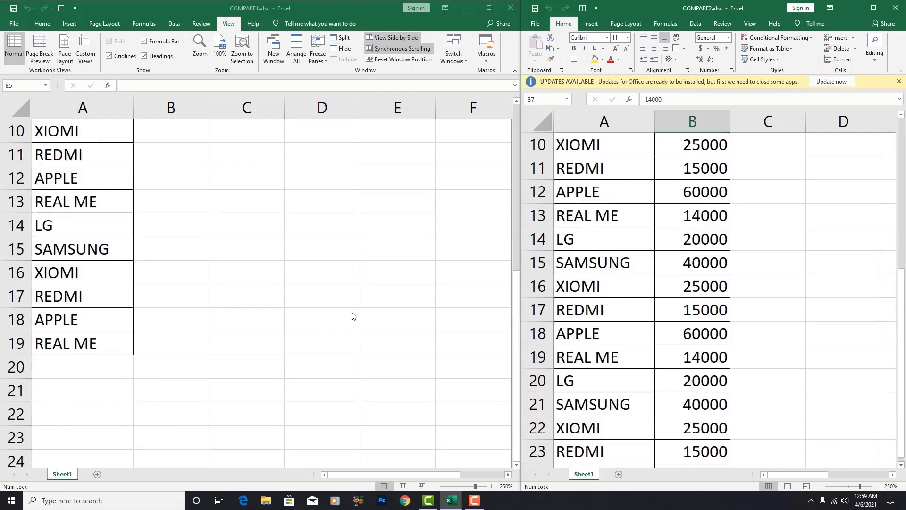
scroll(354, 316, up, 3)
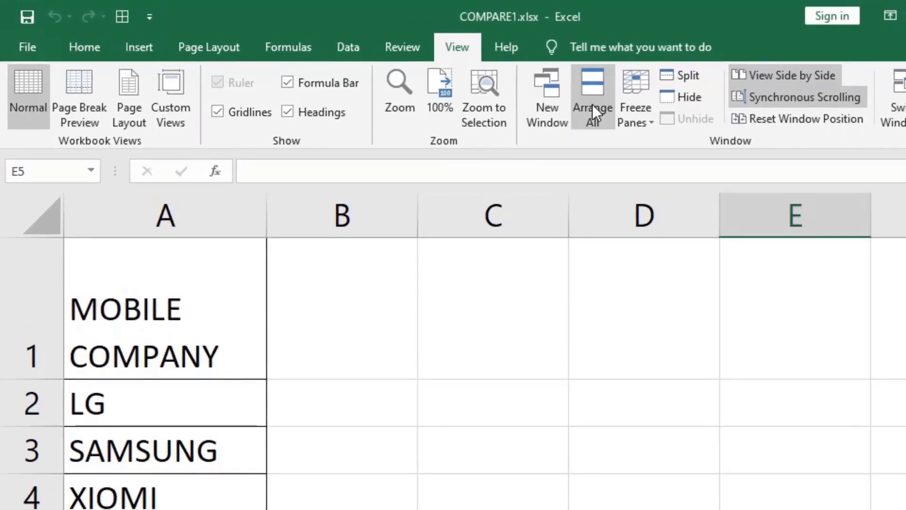
click(593, 104)
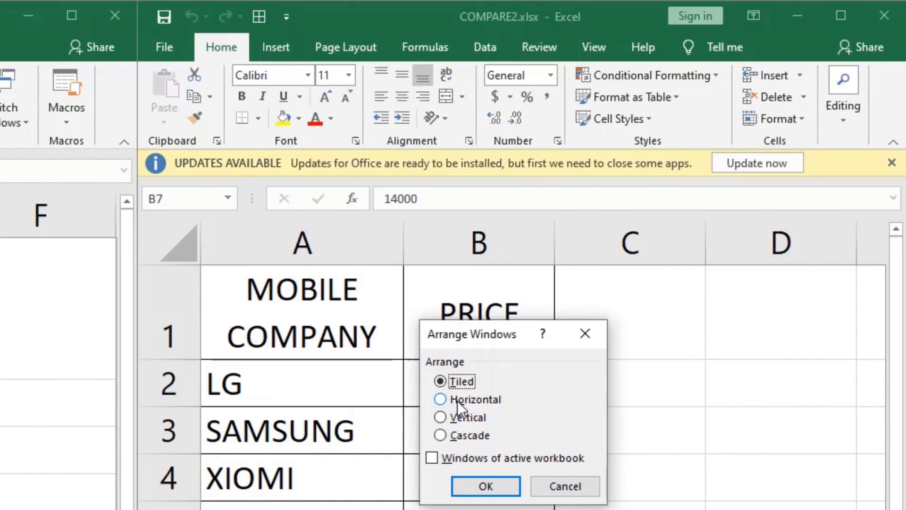
Apply the Horizontal arrangement and scroll COMPARE1 to check brands against prices
click(458, 400)
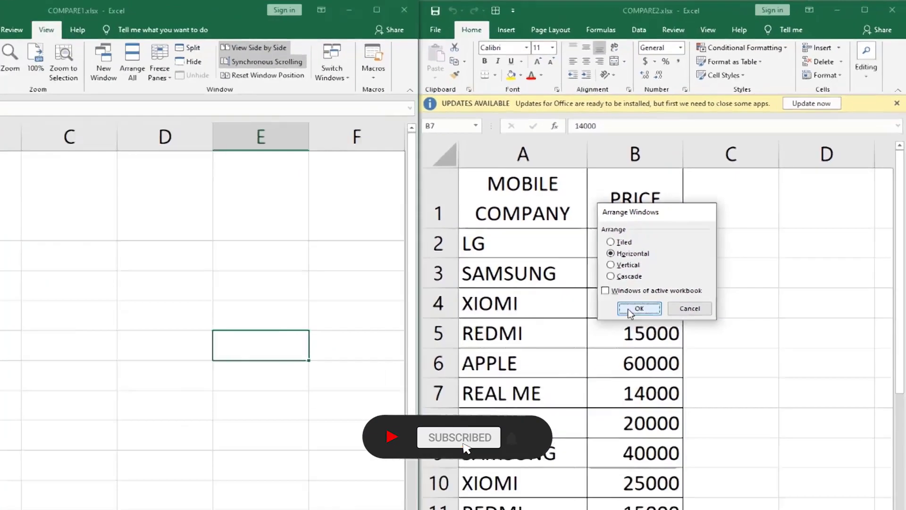
click(475, 478)
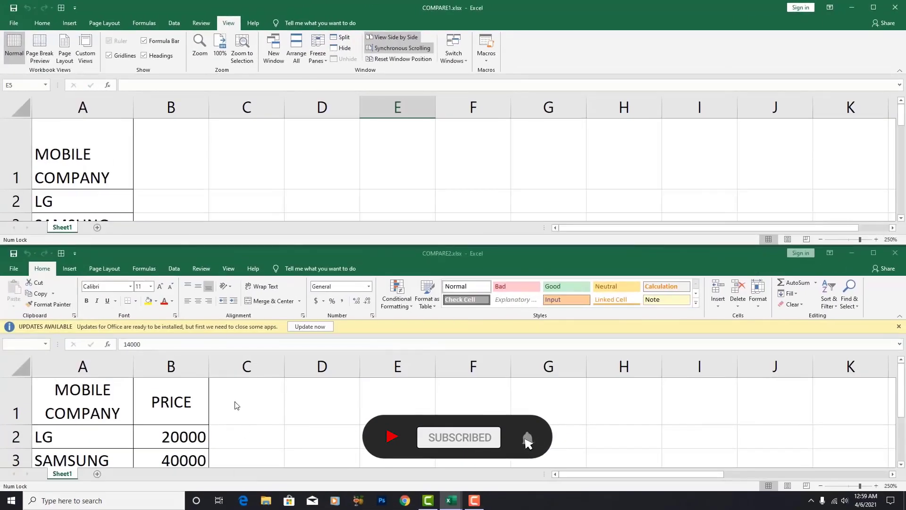
click(100, 159)
scroll(115, 179, down, 3)
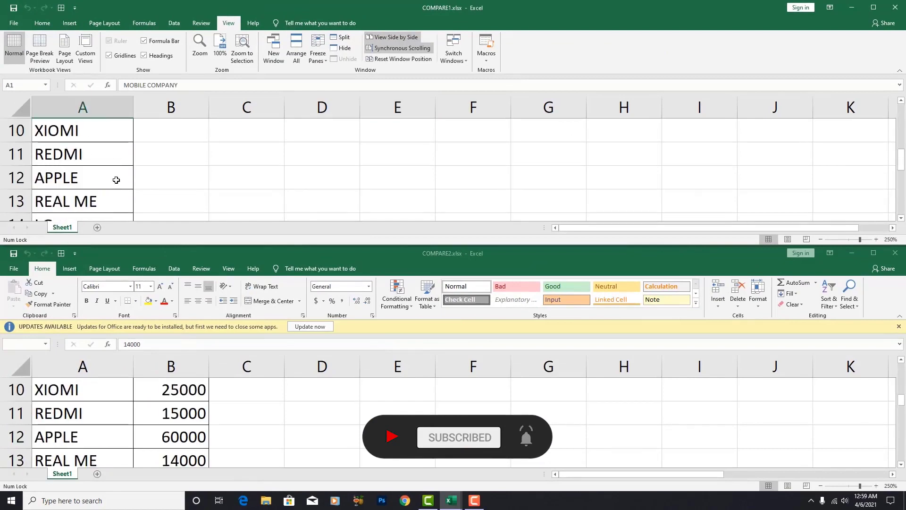
scroll(116, 183, down, 3)
scroll(116, 183, down, 1)
scroll(116, 183, up, 1)
scroll(116, 184, up, 6)
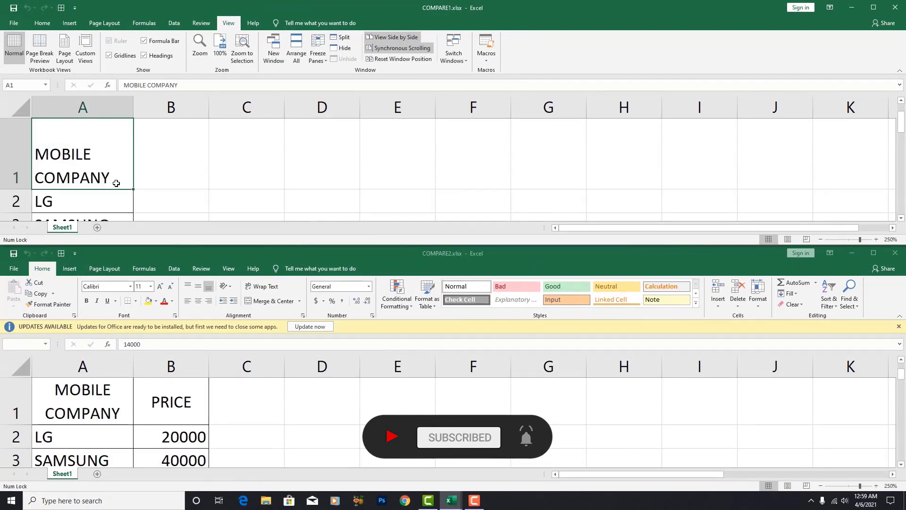
click(302, 59)
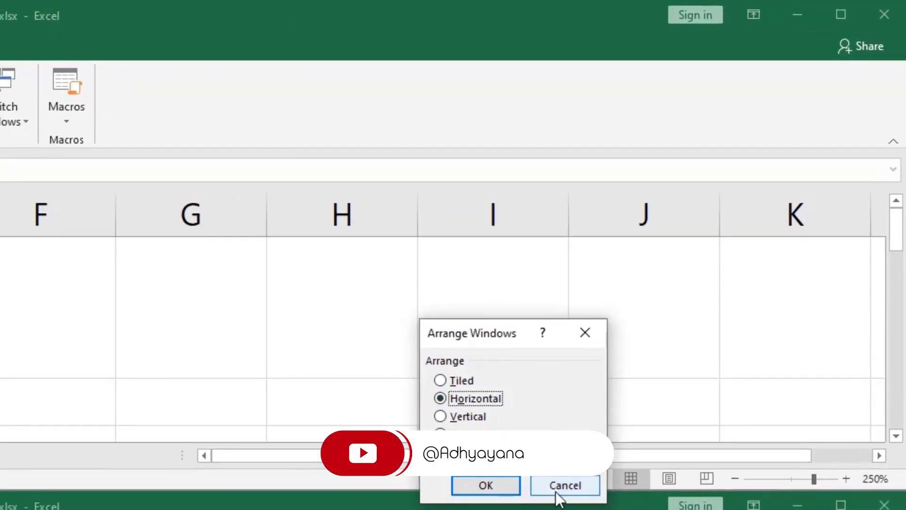
Apply the Vertical arrangement, placing COMPARE1 on the left and COMPARE2 on the right
click(468, 417)
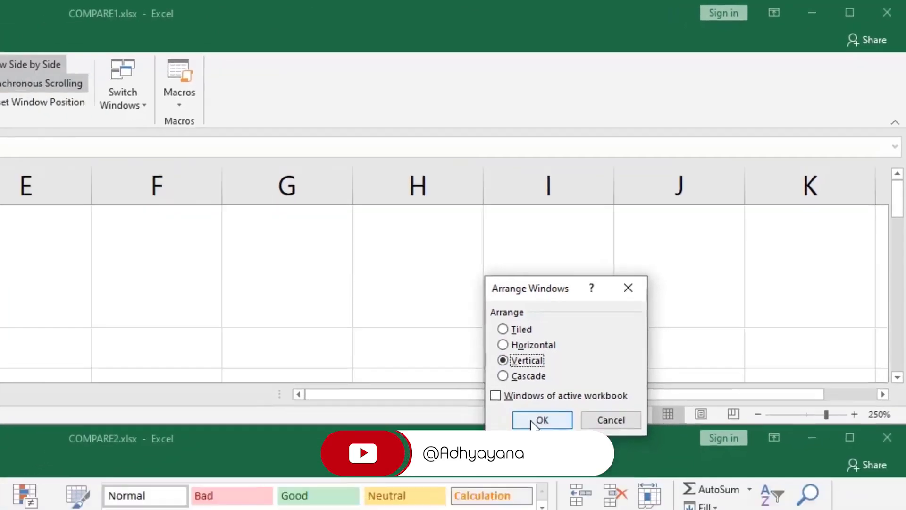
click(533, 421)
click(322, 245)
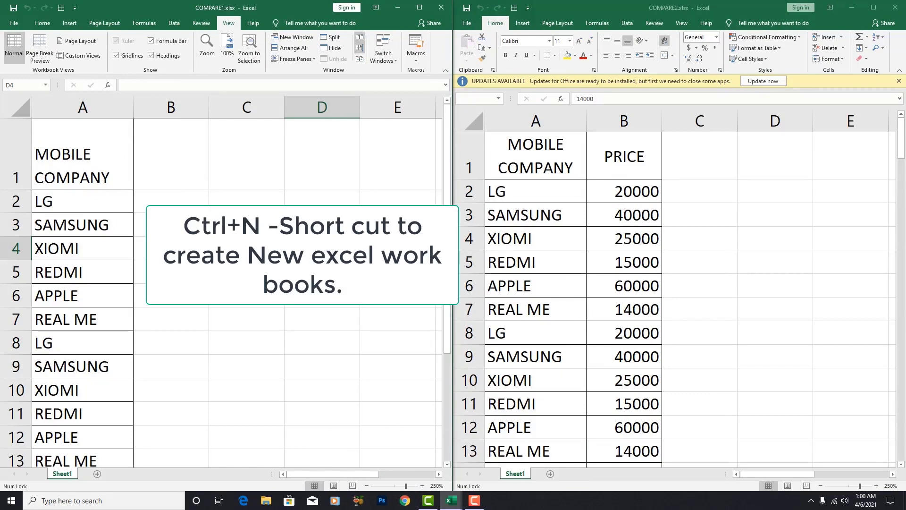
Create blank workbooks Book1 and Book2, then tile all four windows via Arrange All
key(ctrl+n)
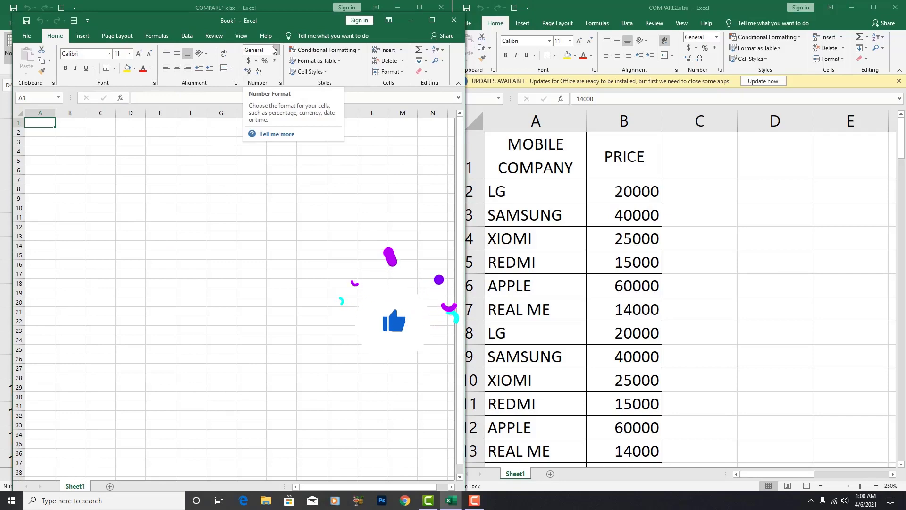
key(ctrl+n)
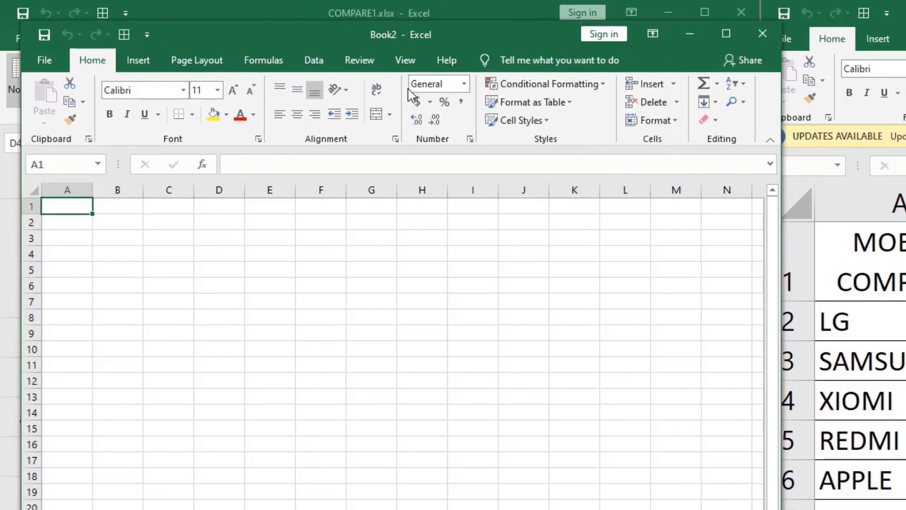
click(396, 63)
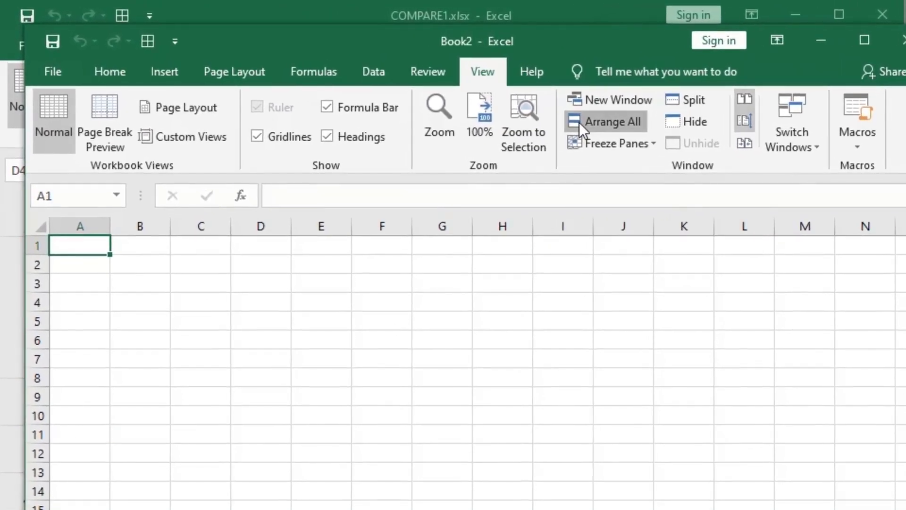
click(579, 123)
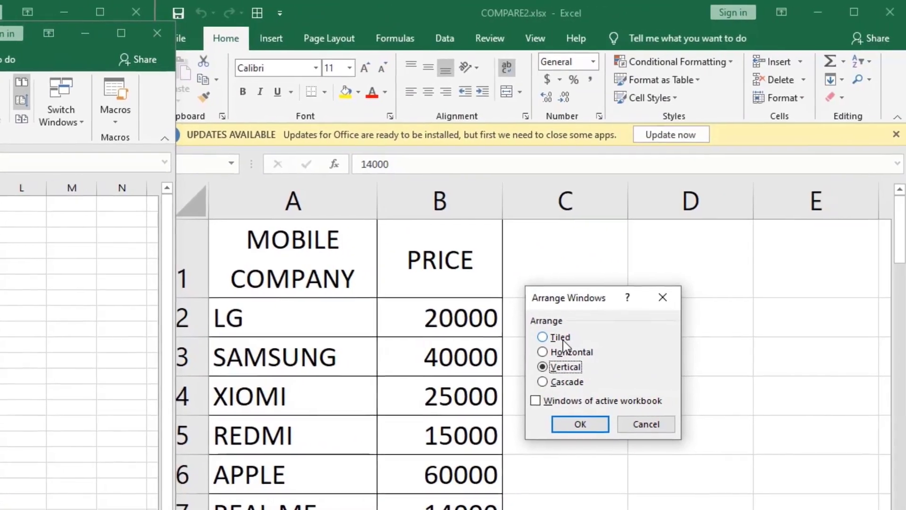
click(561, 337)
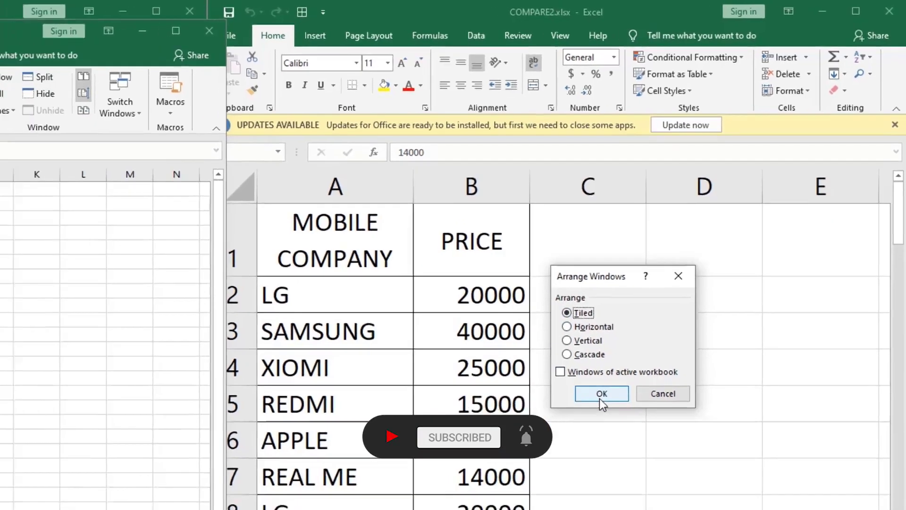
click(601, 394)
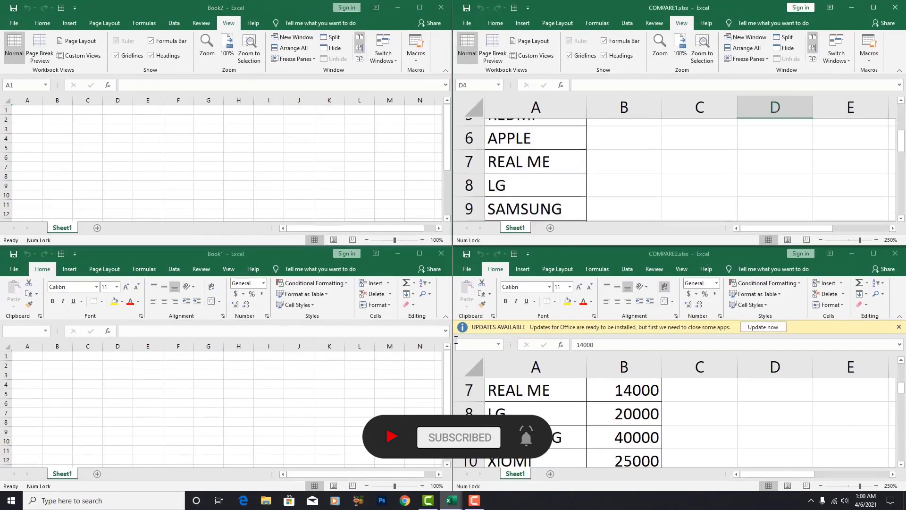
Select cell E4 in the Book2 window
click(249, 174)
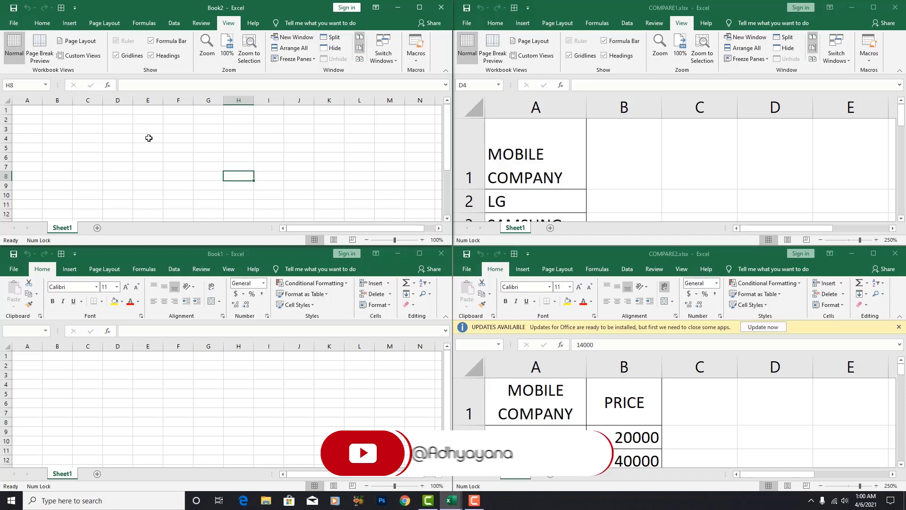
click(148, 138)
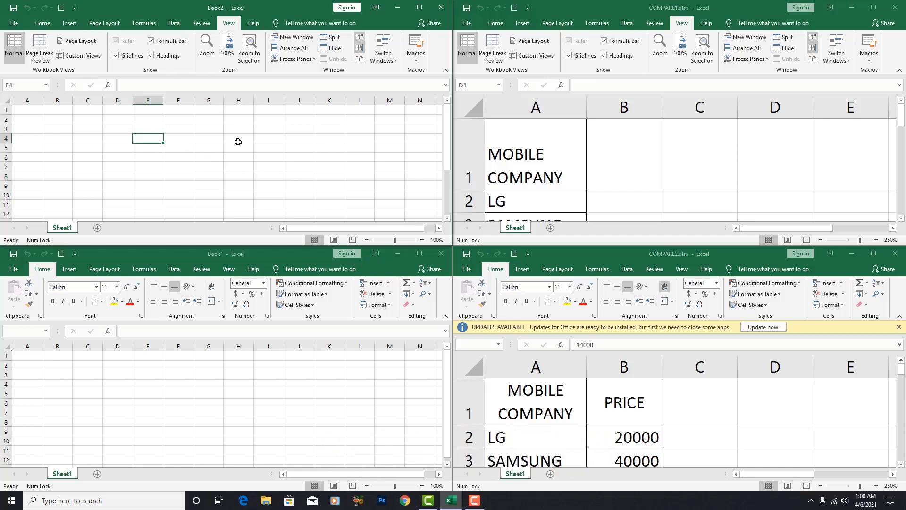
Enter 25 in Book2 E4 and link Book1 E4 to it with an = formula
text(25)
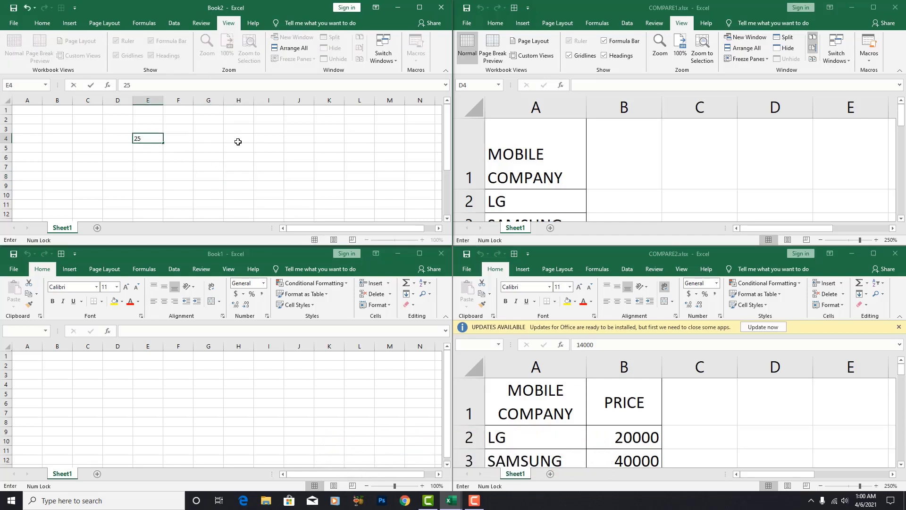
click(178, 403)
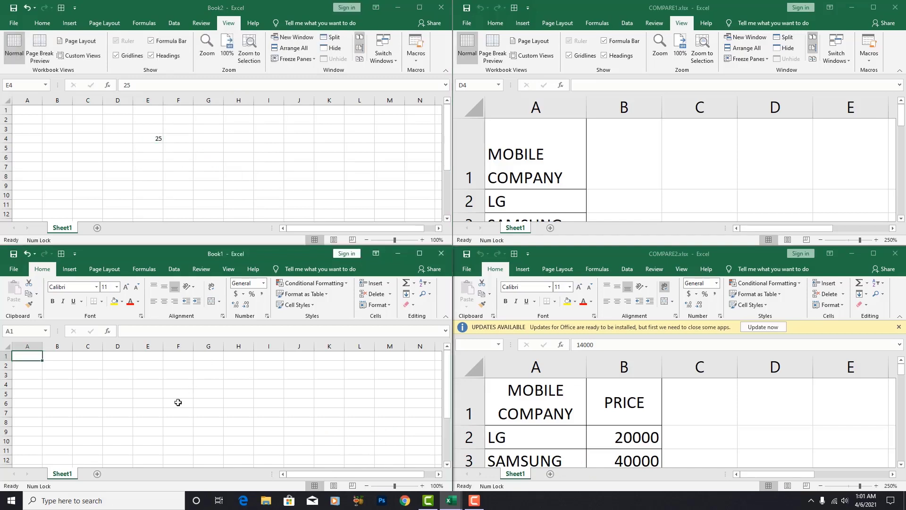
click(146, 385)
text(=)
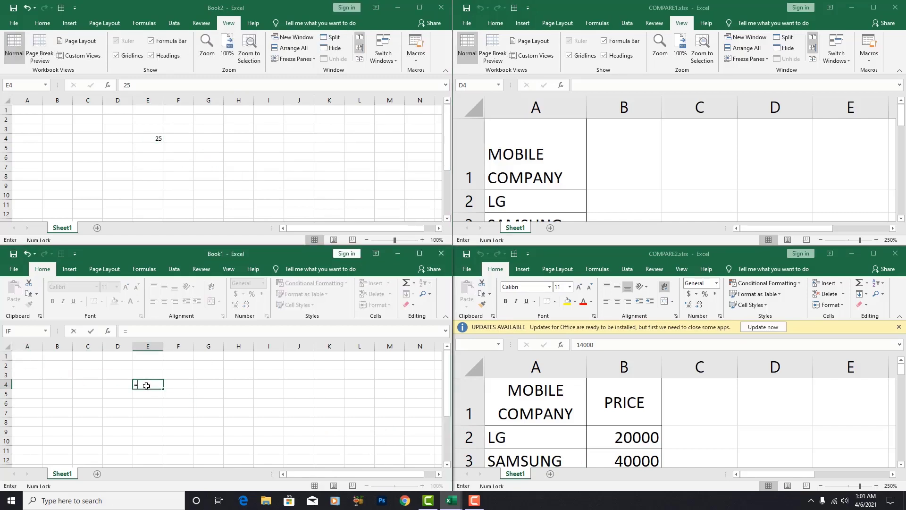
click(149, 139)
key(Return)
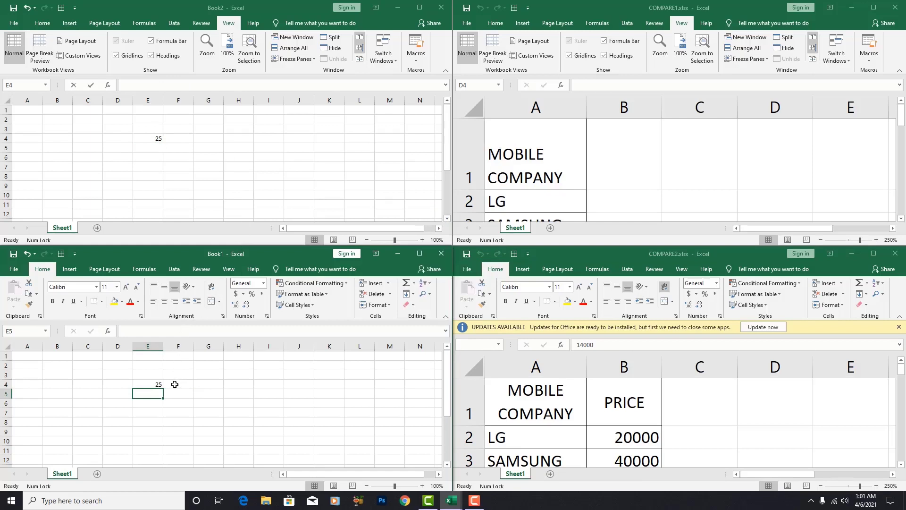
Change Book2 E4 to 47 so Book1 E4 also shows 47
click(152, 139)
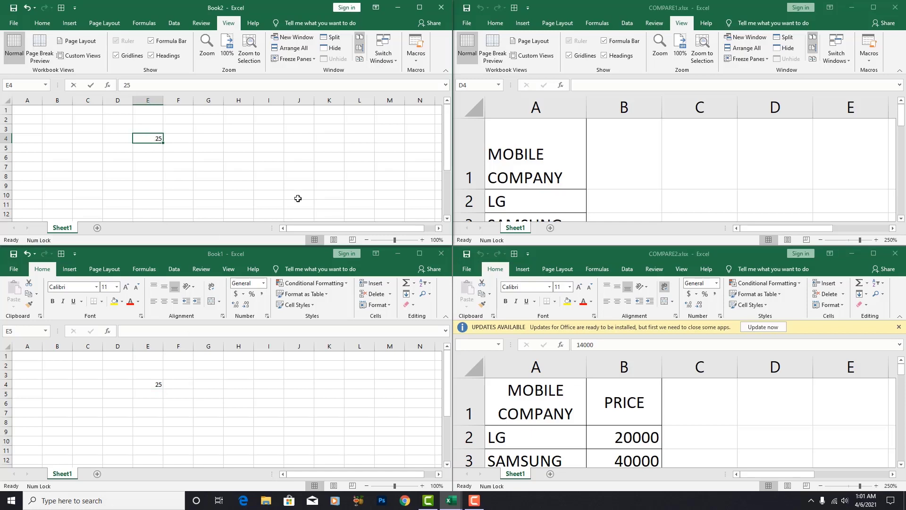
text(47)
key(Return)
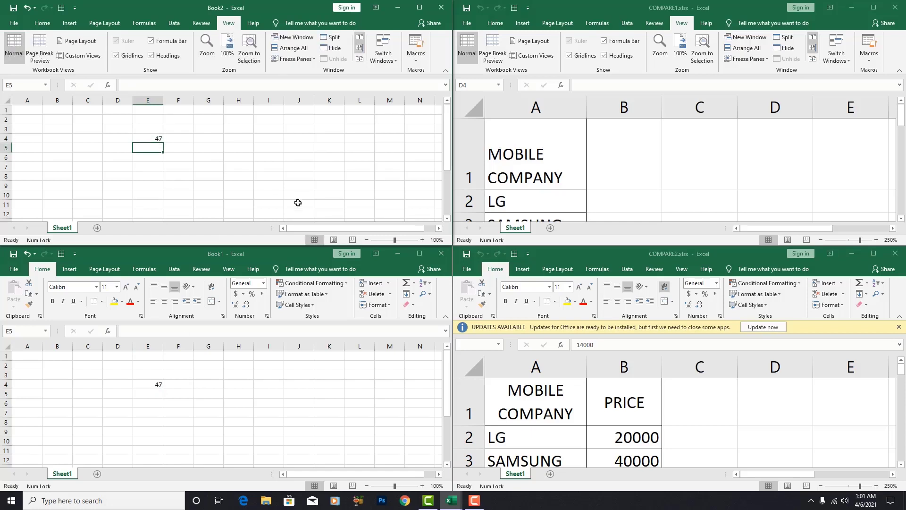
click(219, 416)
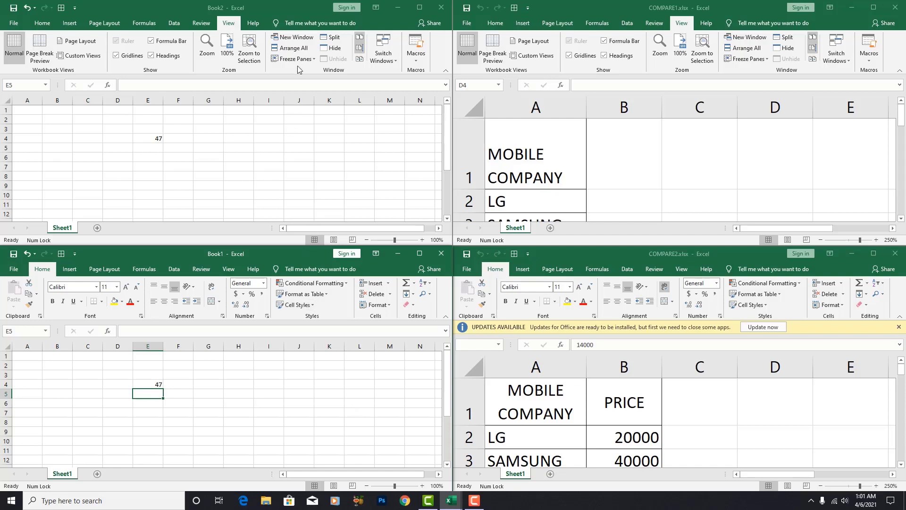
click(291, 50)
Cascade the four workbook windows with Book2 in front
click(291, 48)
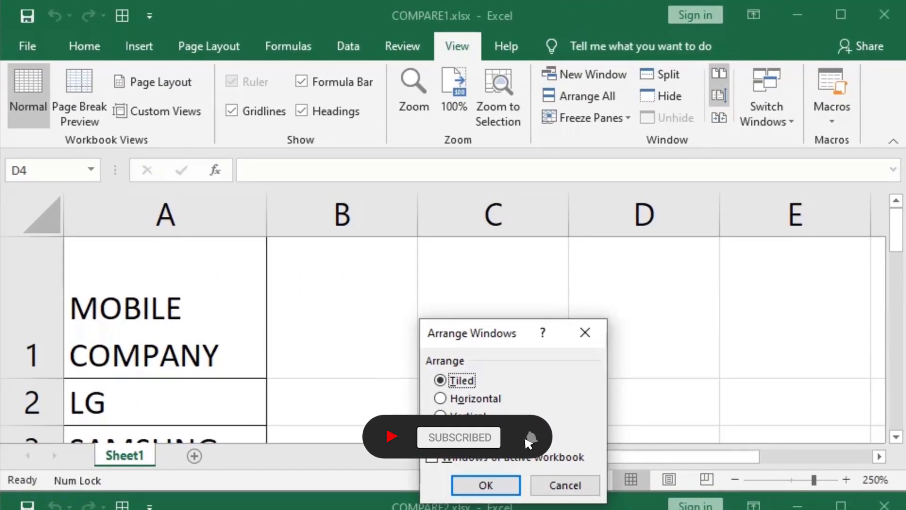
click(440, 417)
key(Return)
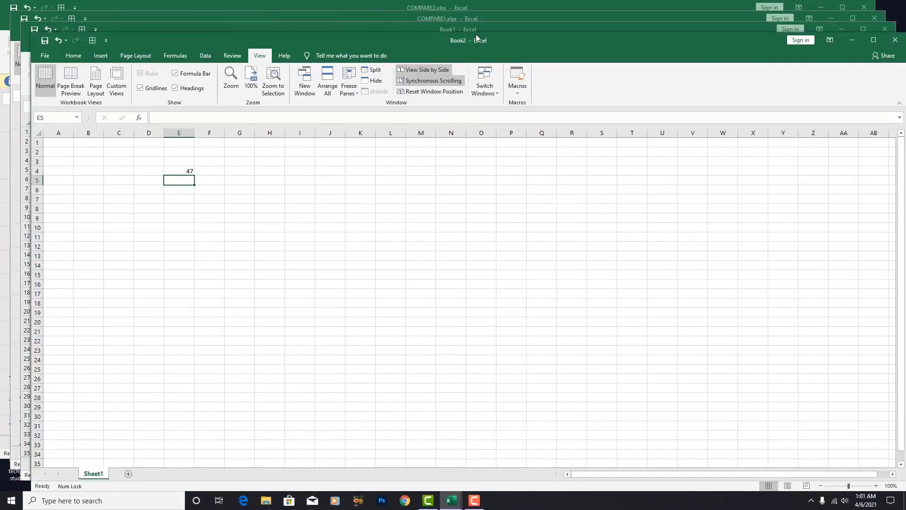
Bring Book1, COMPARE1, then COMPARE2 forward, and restore COMPARE2 to a smaller window
drag(474, 39, 486, 90)
click(459, 30)
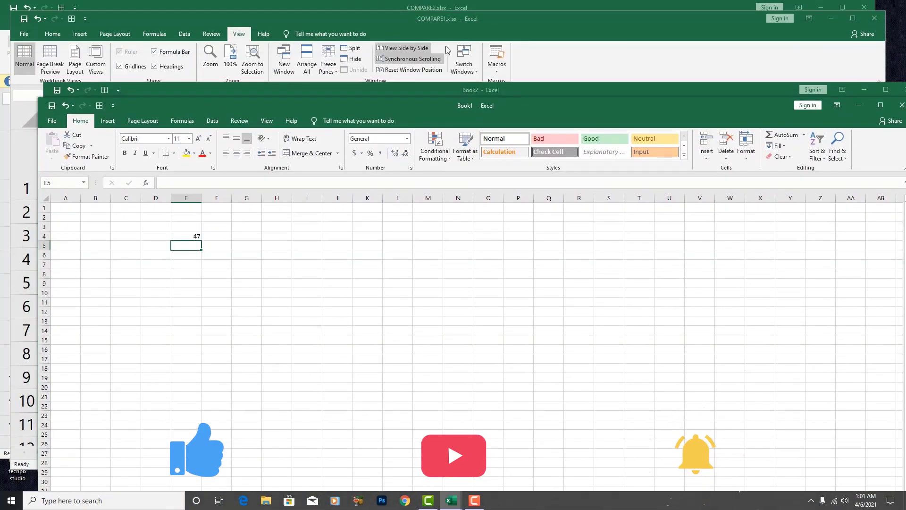
click(435, 21)
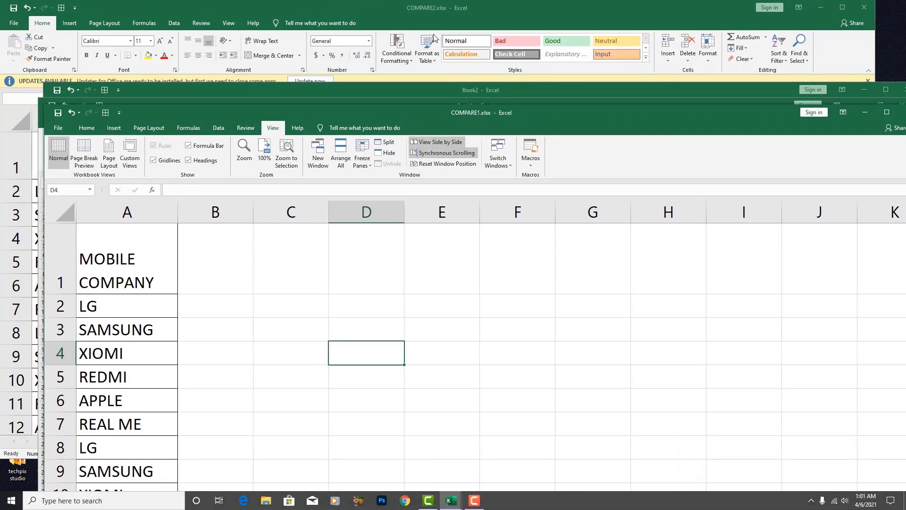
click(421, 9)
drag(421, 10, 483, 168)
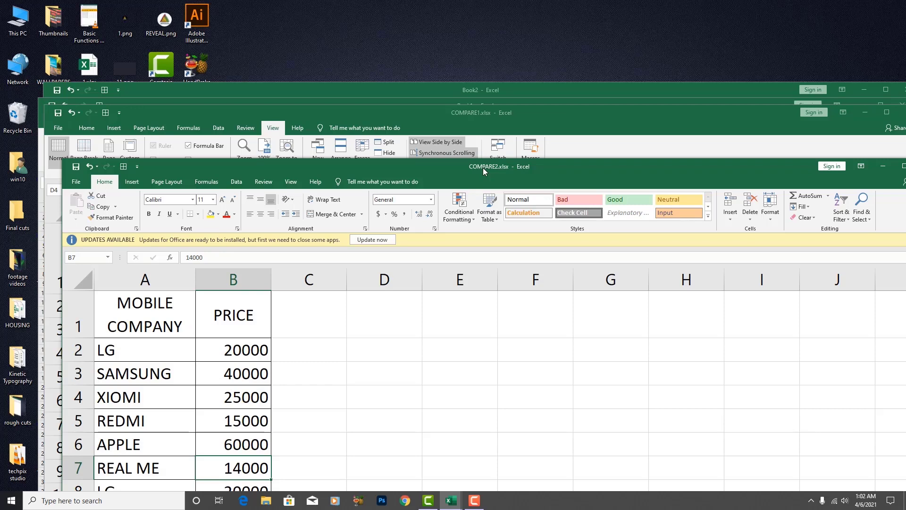
Close the COMPARE2 and COMPARE1 workbooks
drag(483, 168, 382, 149)
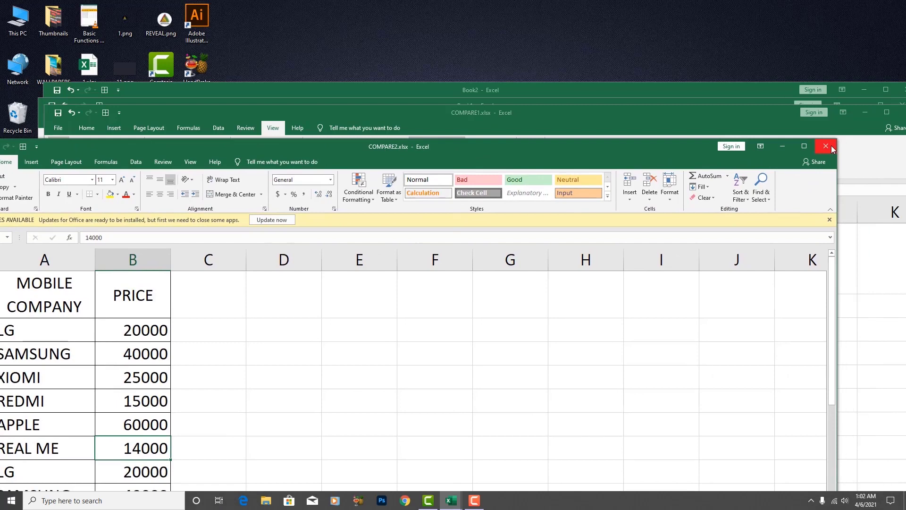
click(826, 147)
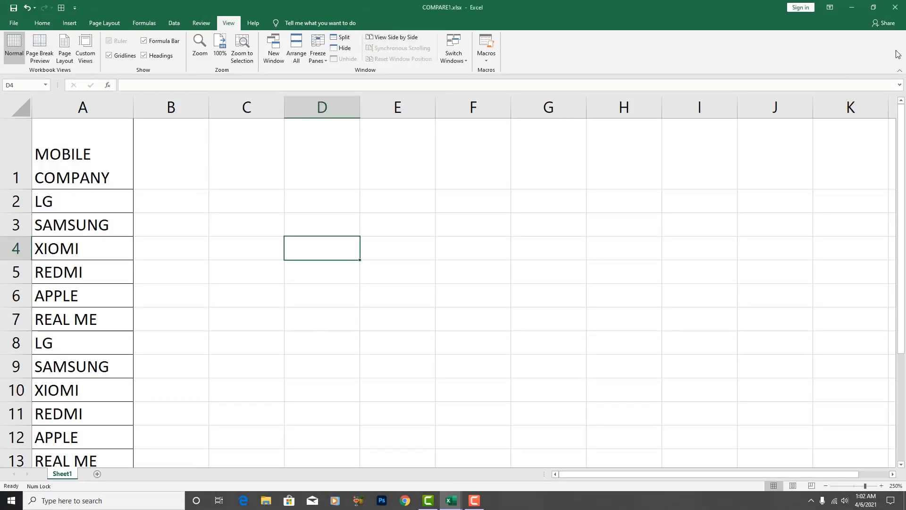
click(894, 15)
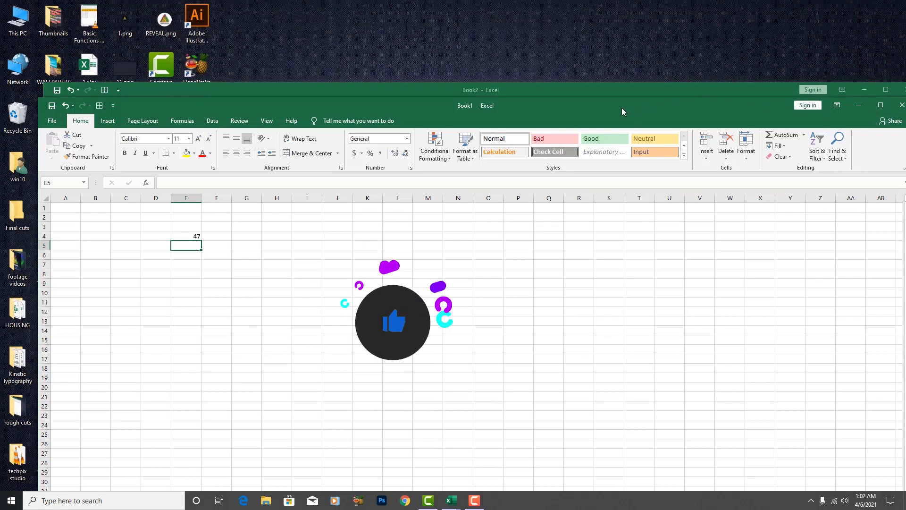
Close Book1 without saving its changes, then close Book2
drag(625, 107, 574, 101)
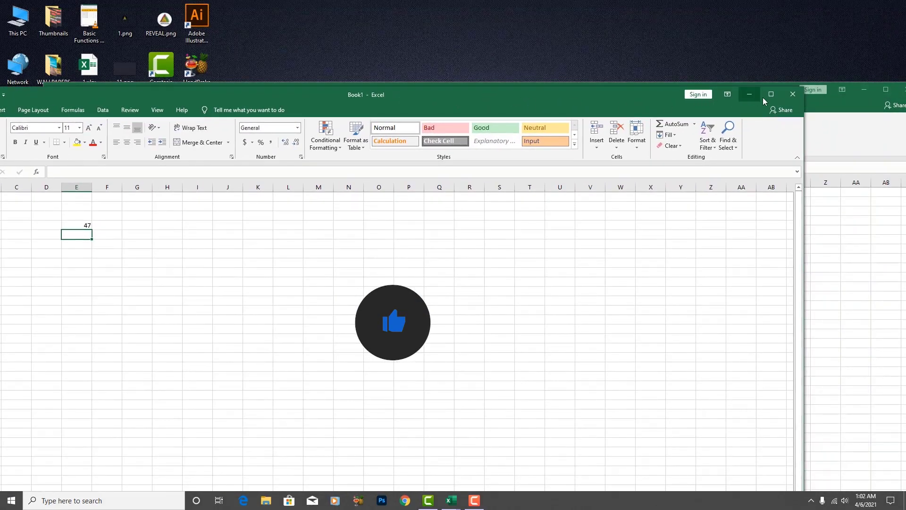
click(791, 99)
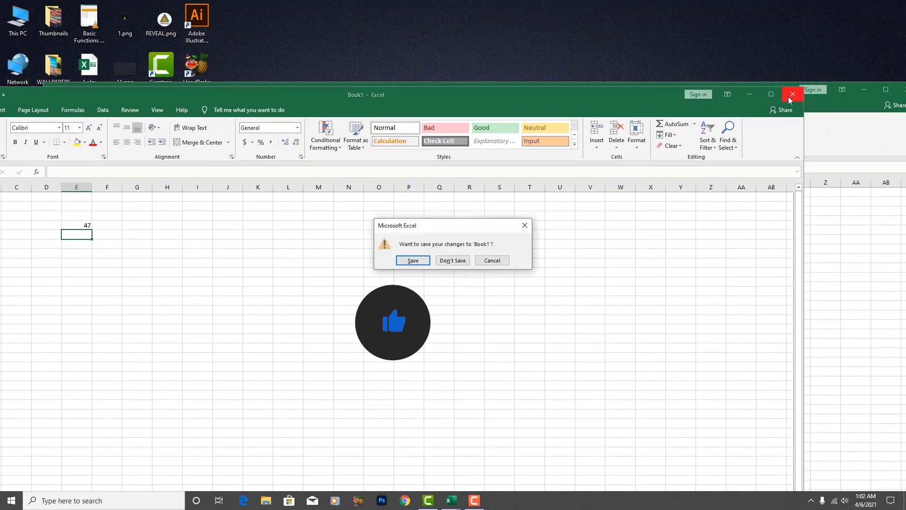
click(454, 263)
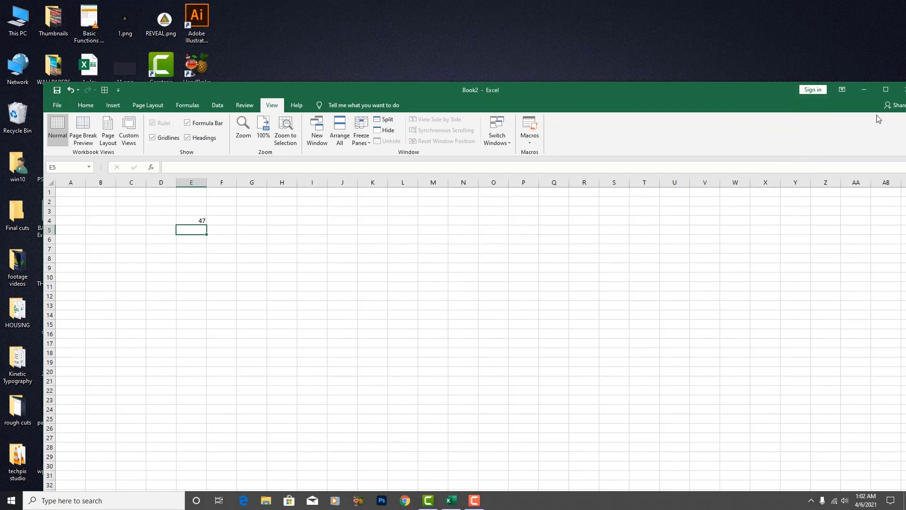
click(902, 90)
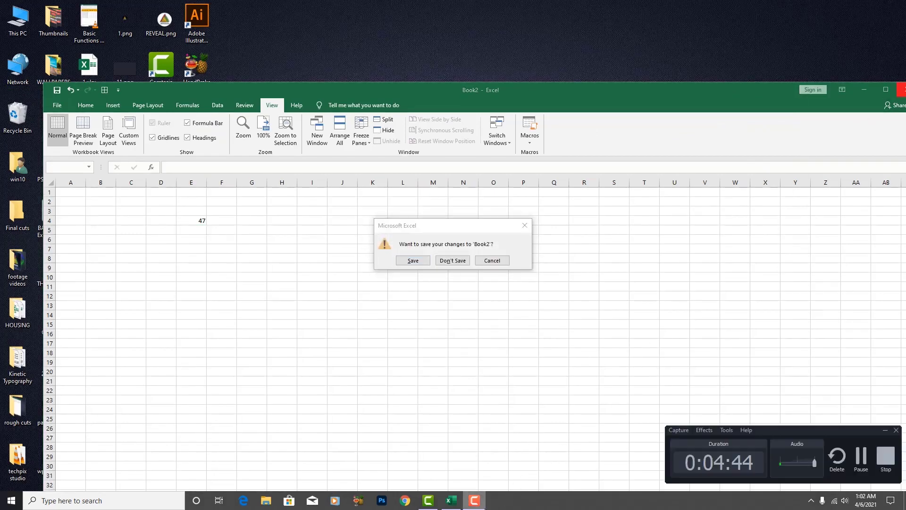